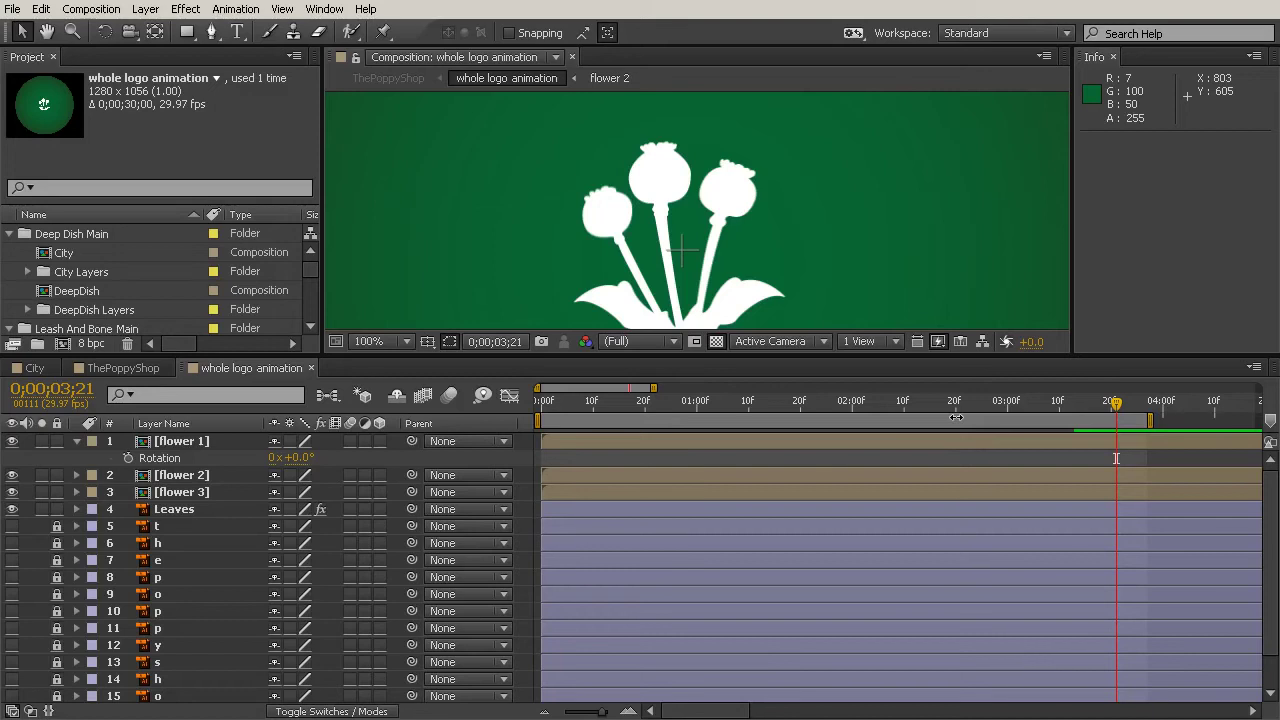
Try rotating the left flower to about -7°, then undo the change
left_click(942, 437)
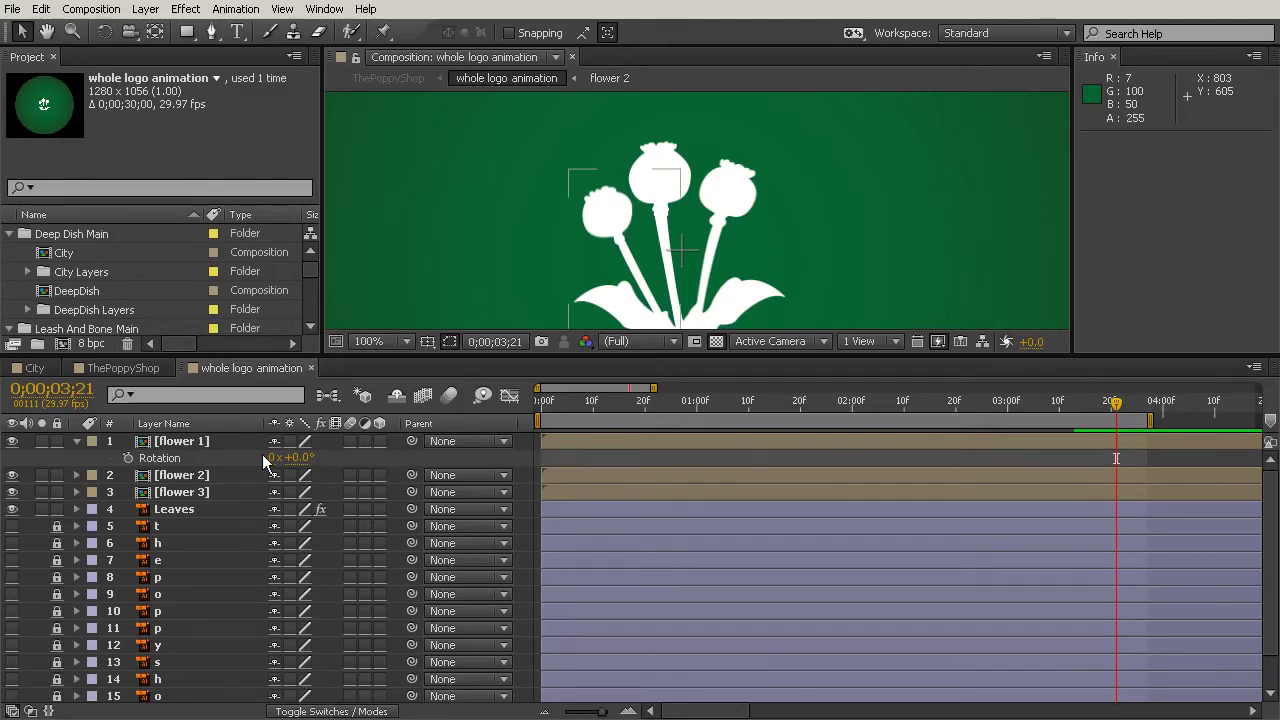
left_click_drag(300, 457, 284, 449)
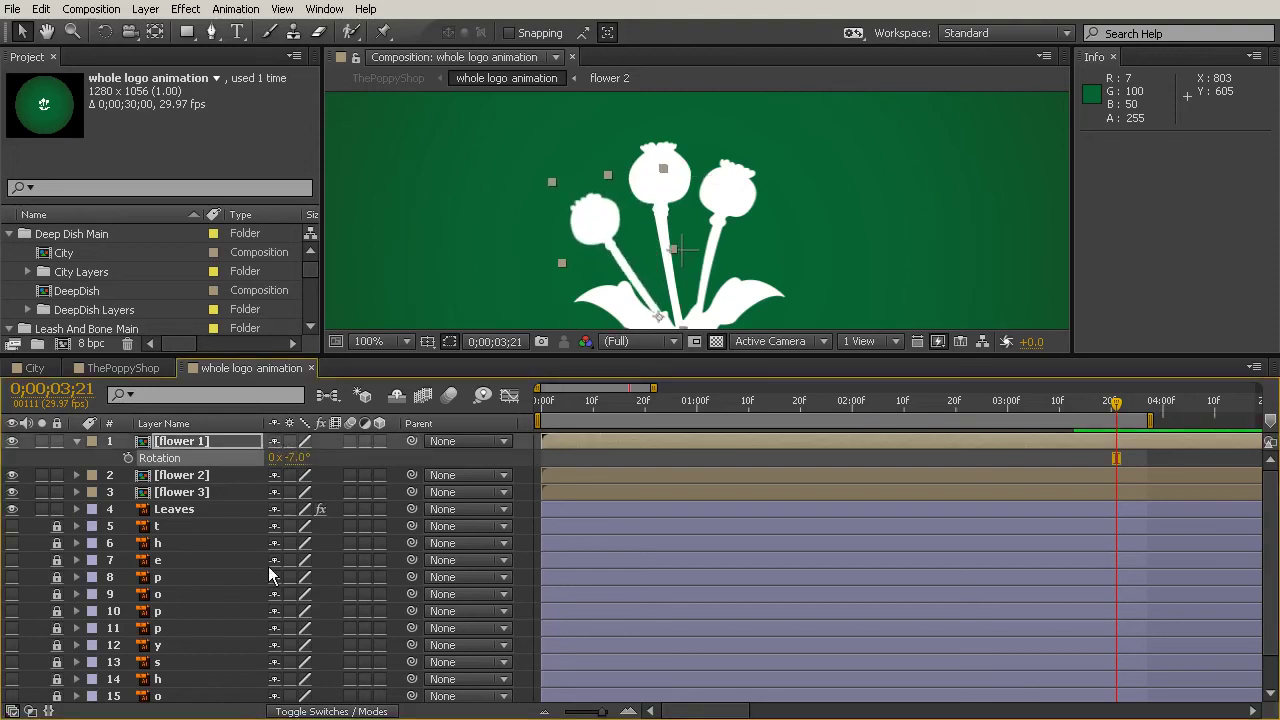
key("ctrl+z")
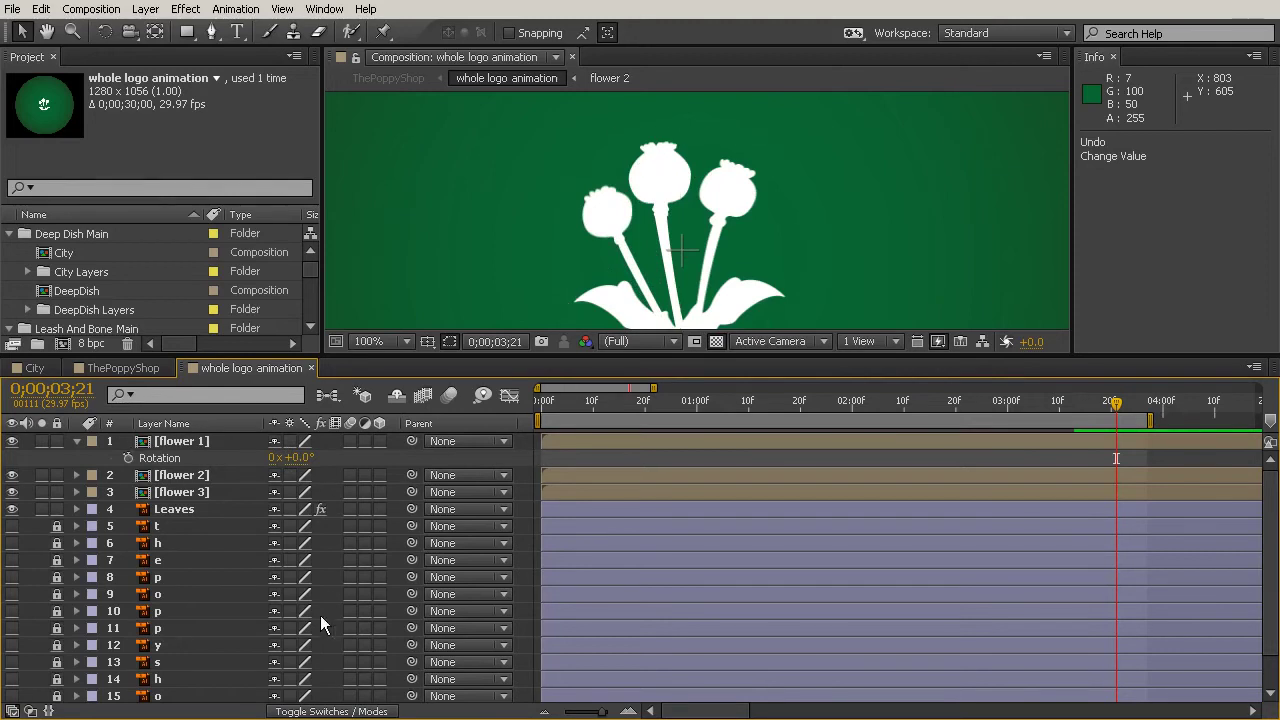
Add an expression to the flower 1 layer's Rotation property
left_click(182, 450)
left_click(182, 443)
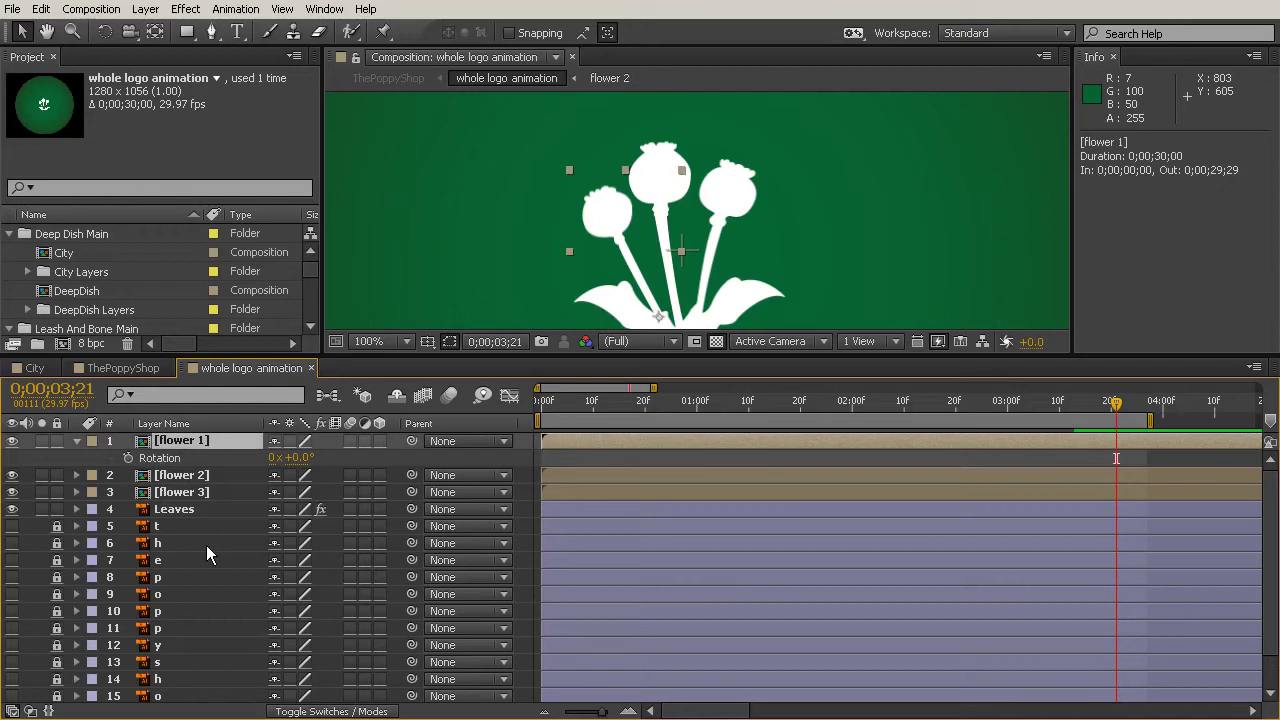
left_click(128, 458, "alt")
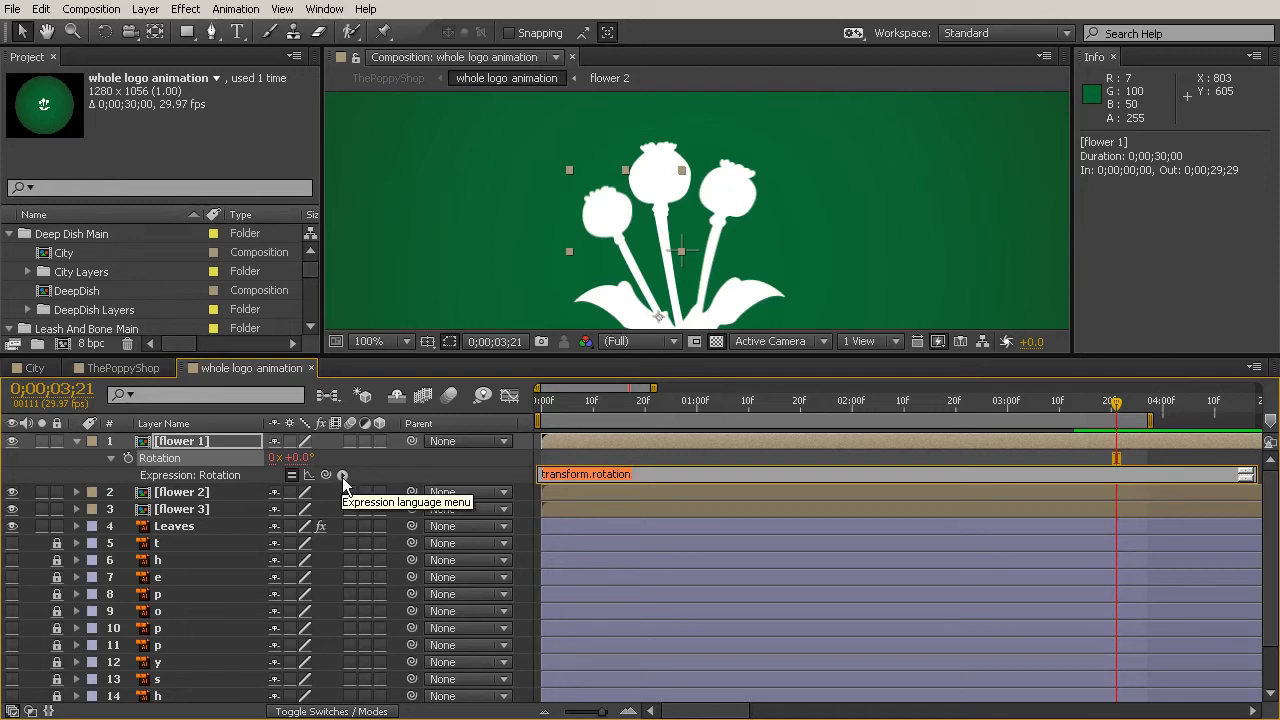
Insert the wiggle(freq, amp, octaves = 1, amp_mult = .5, t = time) template into flower 1's Rotation expression
left_click(342, 476)
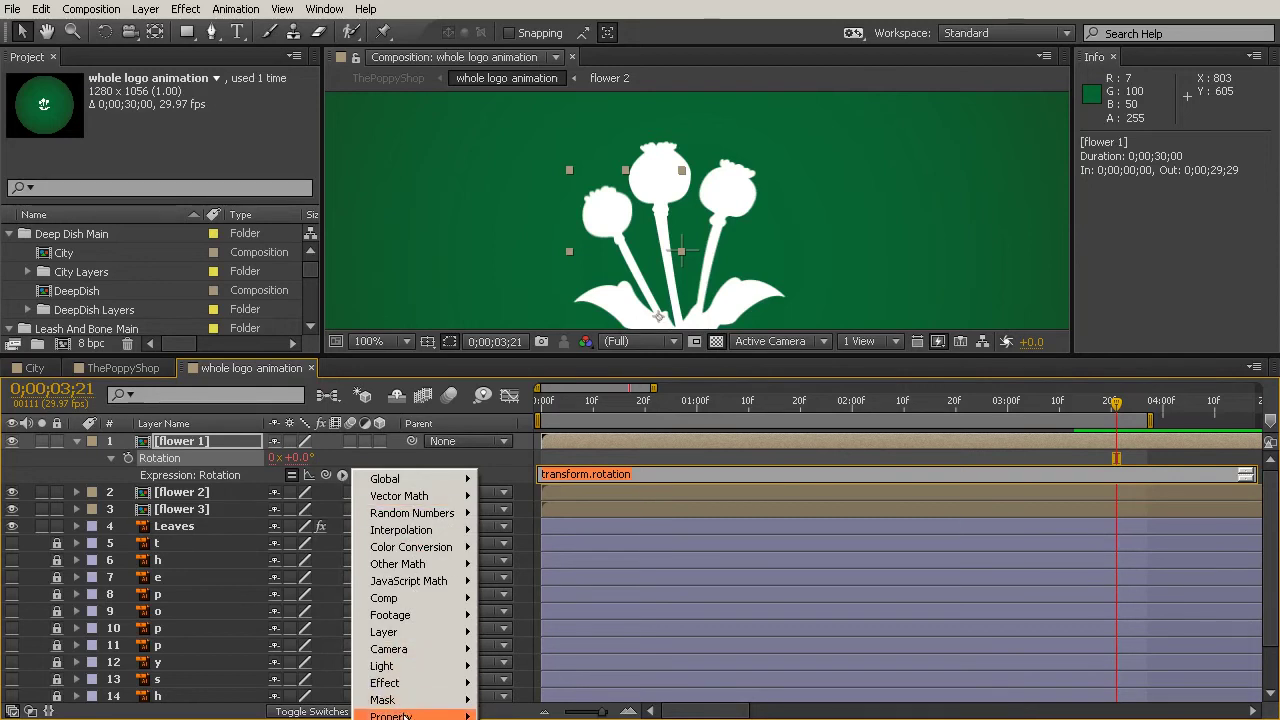
mouse_move(402, 716)
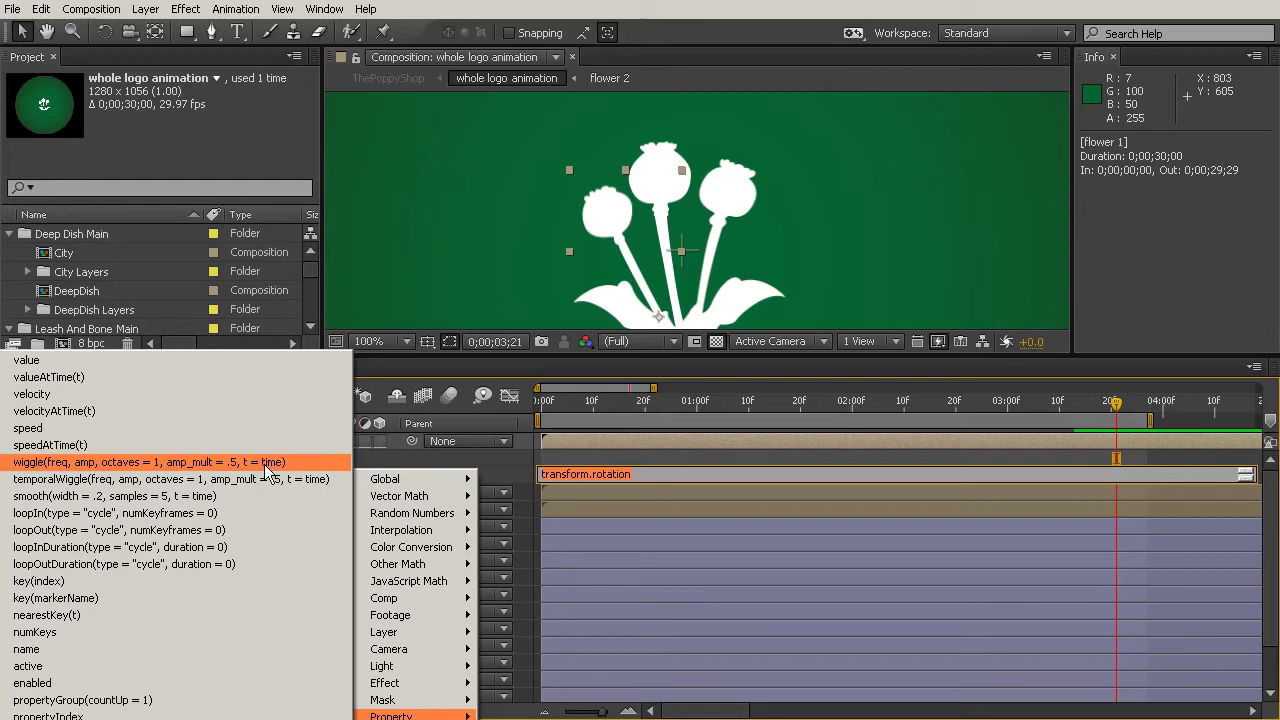
left_click(57, 462)
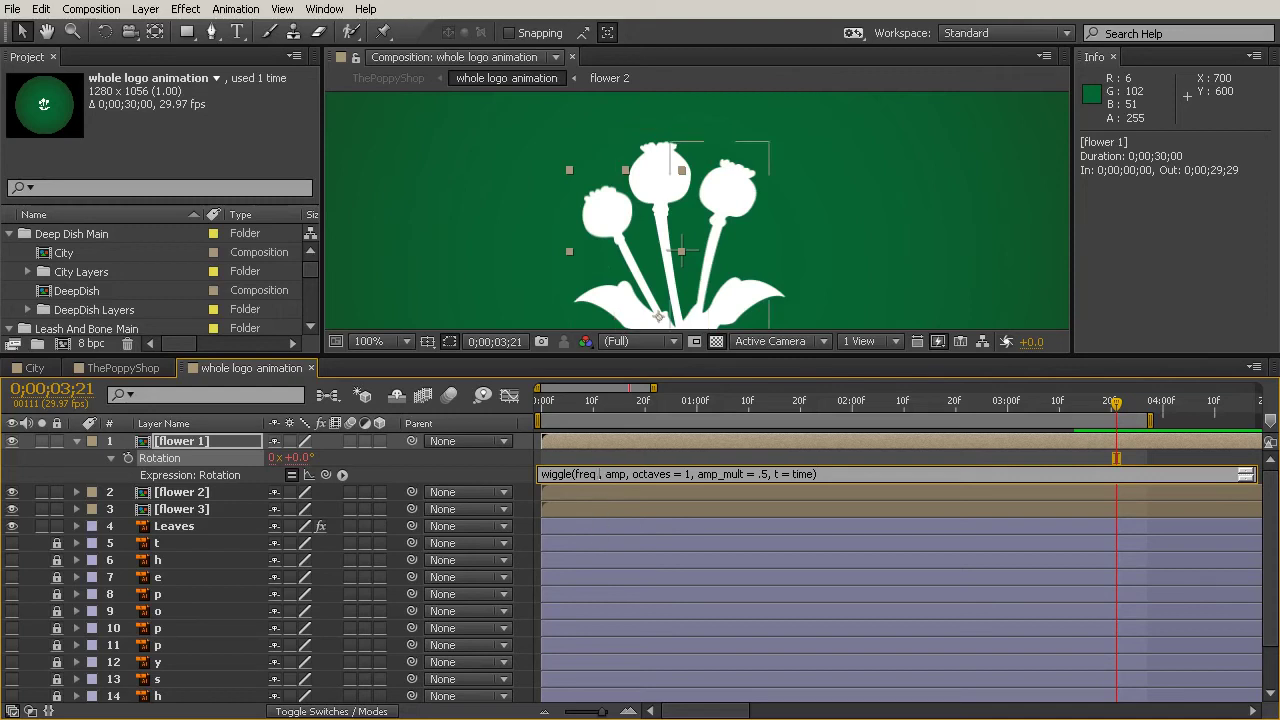
Fill in the wiggle arguments so they read freq = 1 and amp = 2
type("= 1")
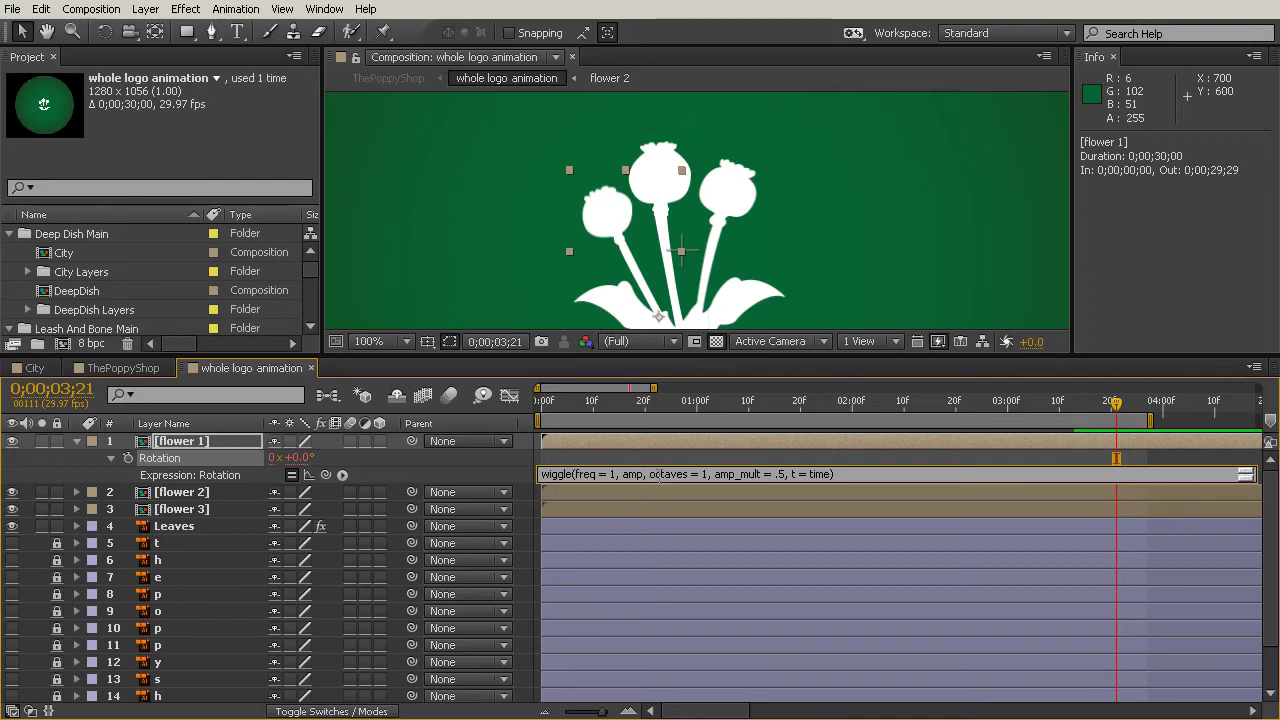
type("=2")
key("Left")
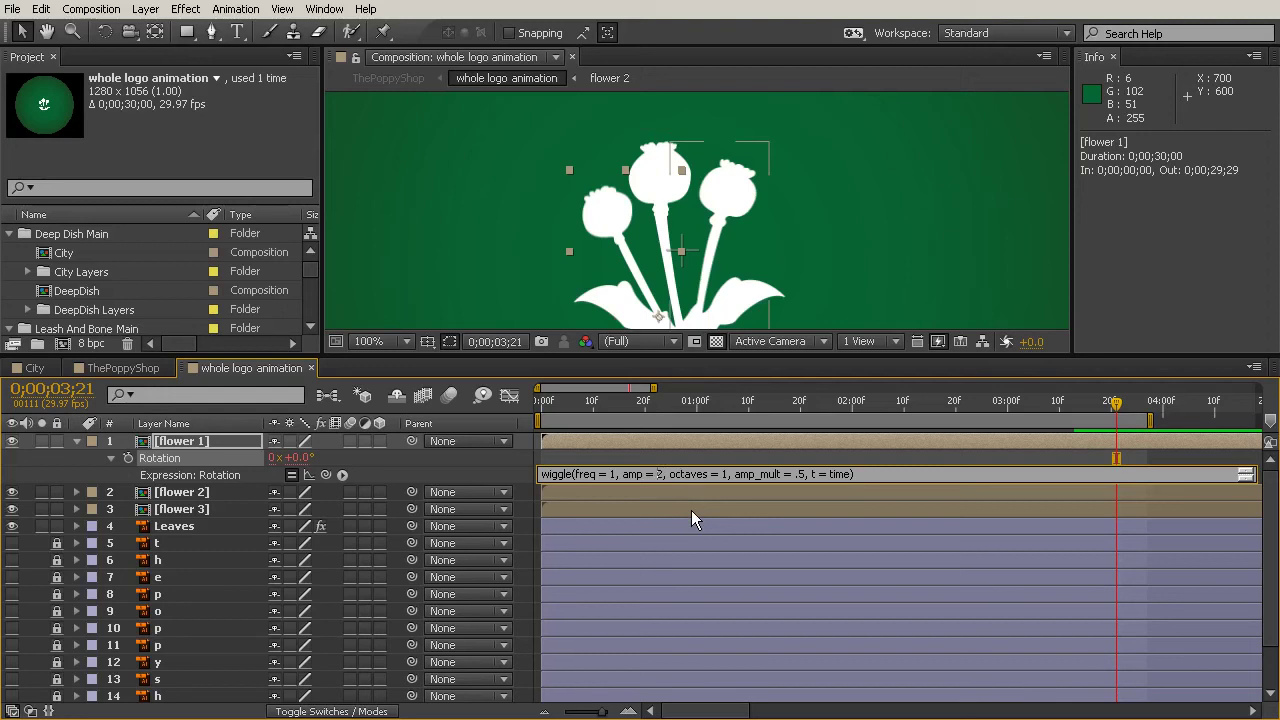
Commit the wiggle, set the work area to 0;00;03;08–0;00;17;18, and RAM-preview it
left_click(927, 560)
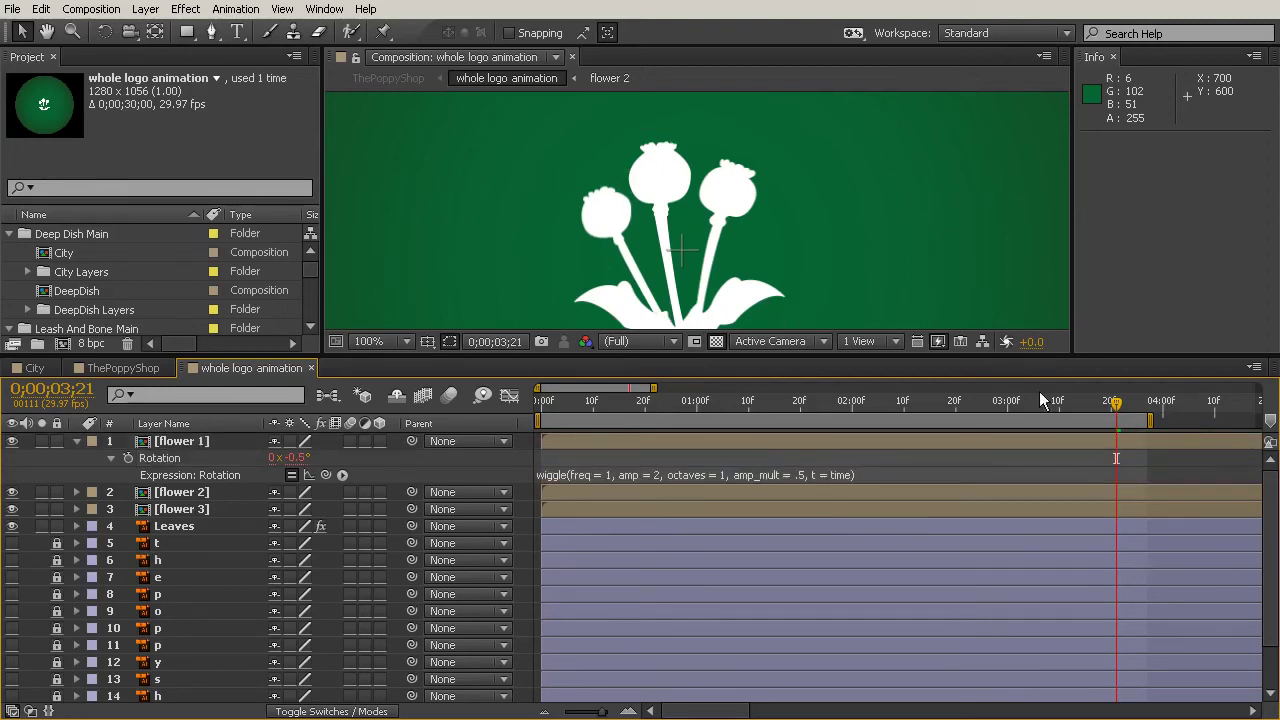
left_click_drag(1116, 403, 1047, 424)
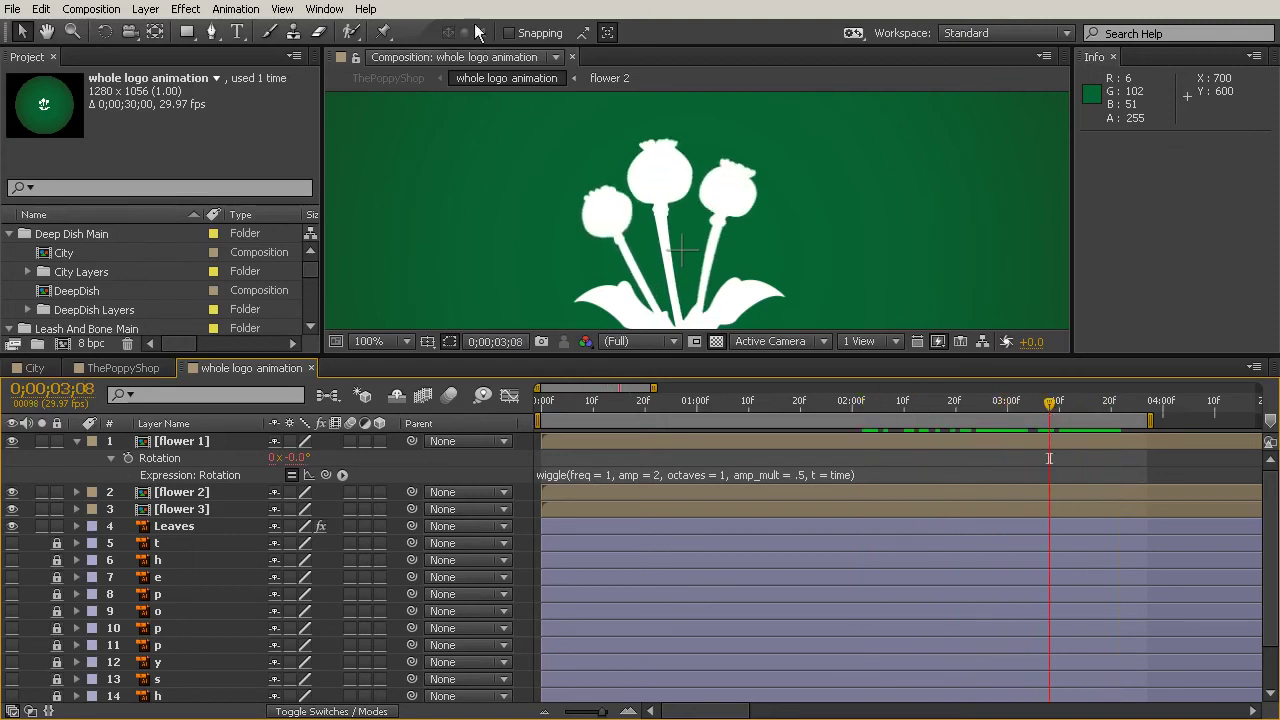
key("b")
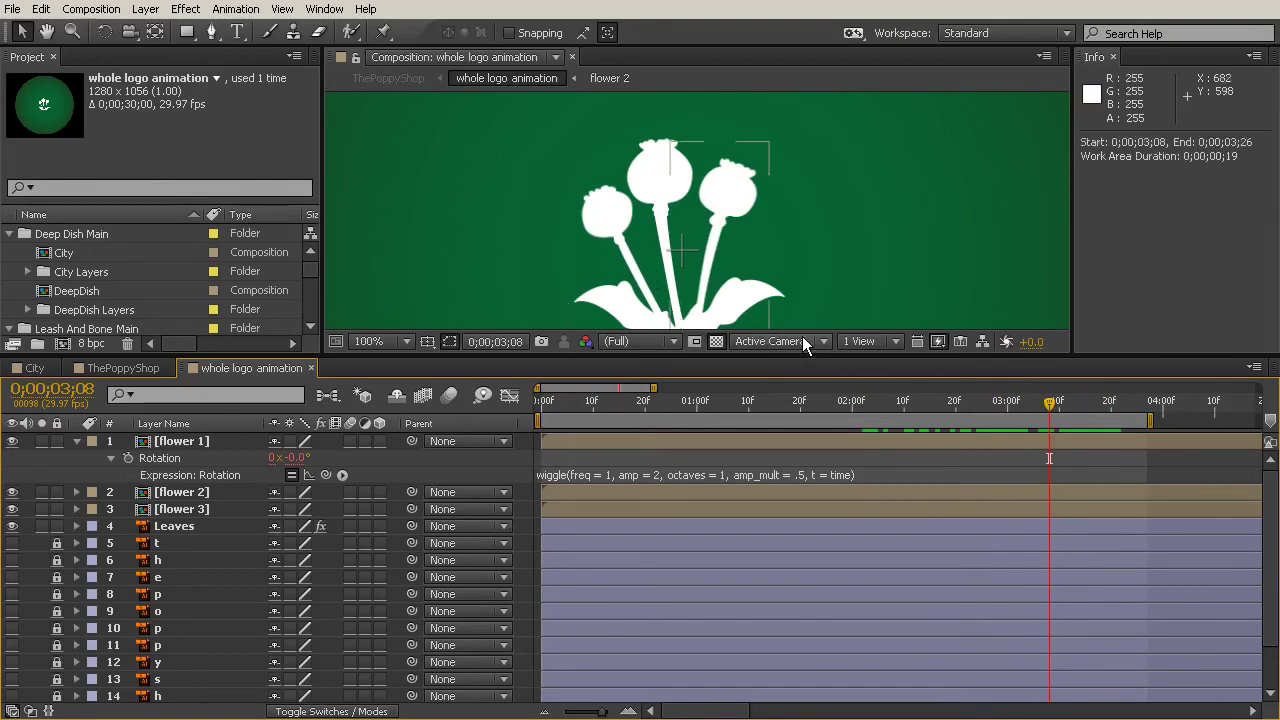
left_click_drag(603, 713, 558, 716)
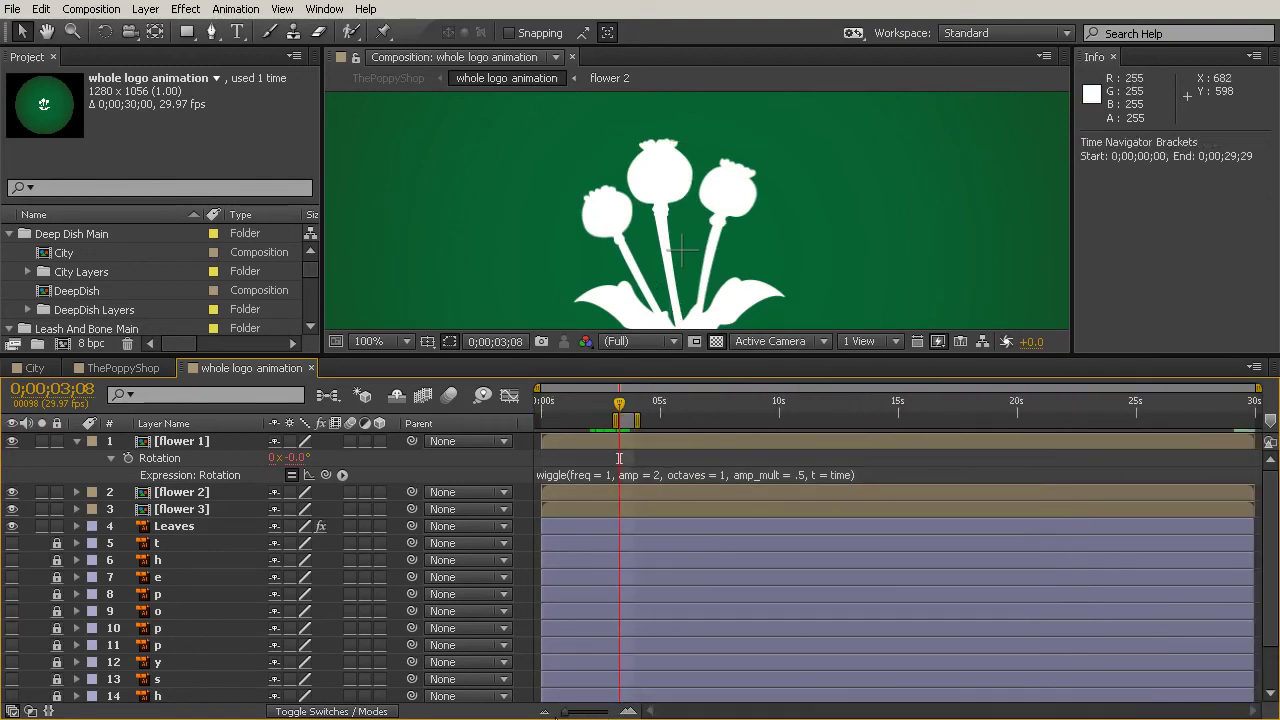
left_click_drag(637, 420, 963, 420)
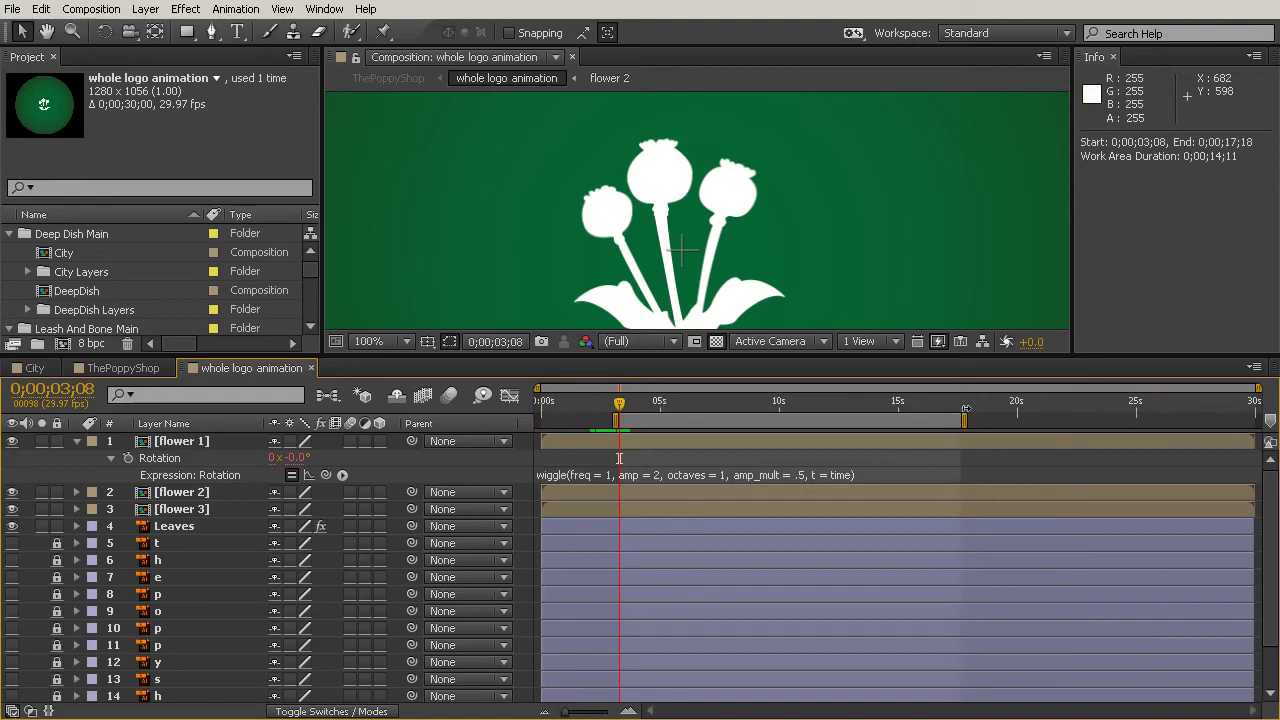
key("KP_0")
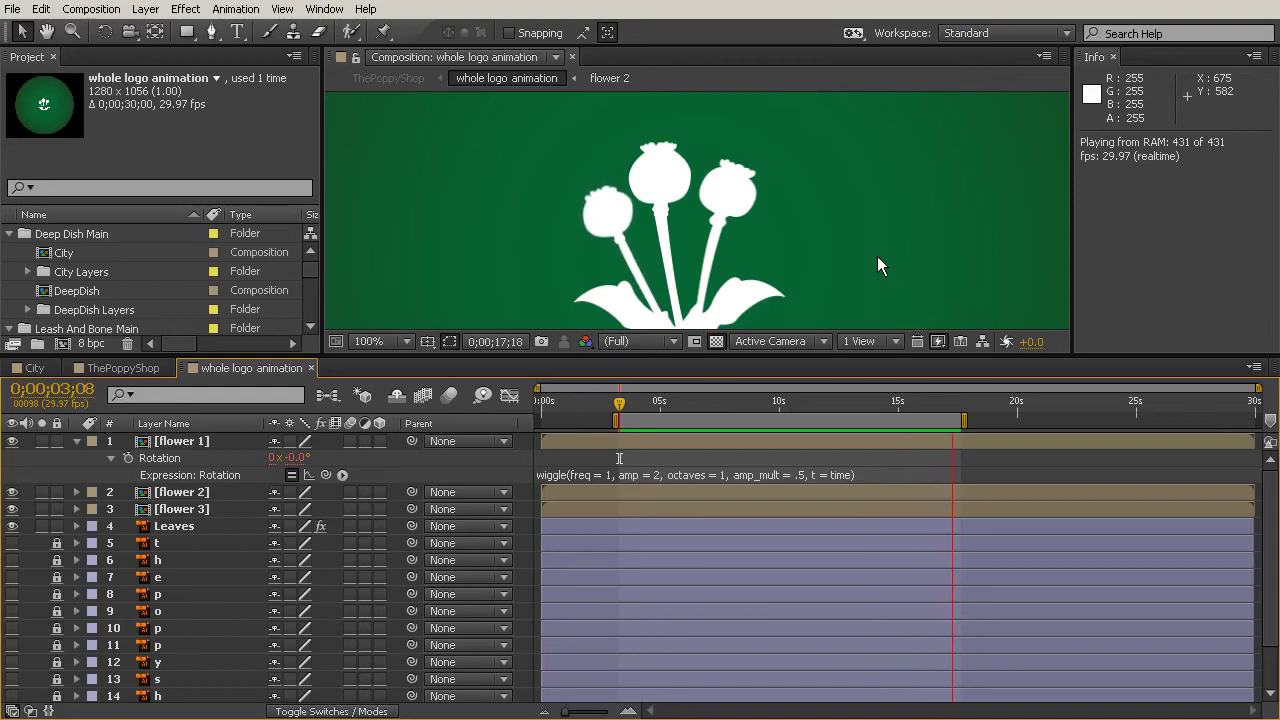
Change flower 1's wiggle amplitude to 7, then preview from 0;00;22;13
key("space")
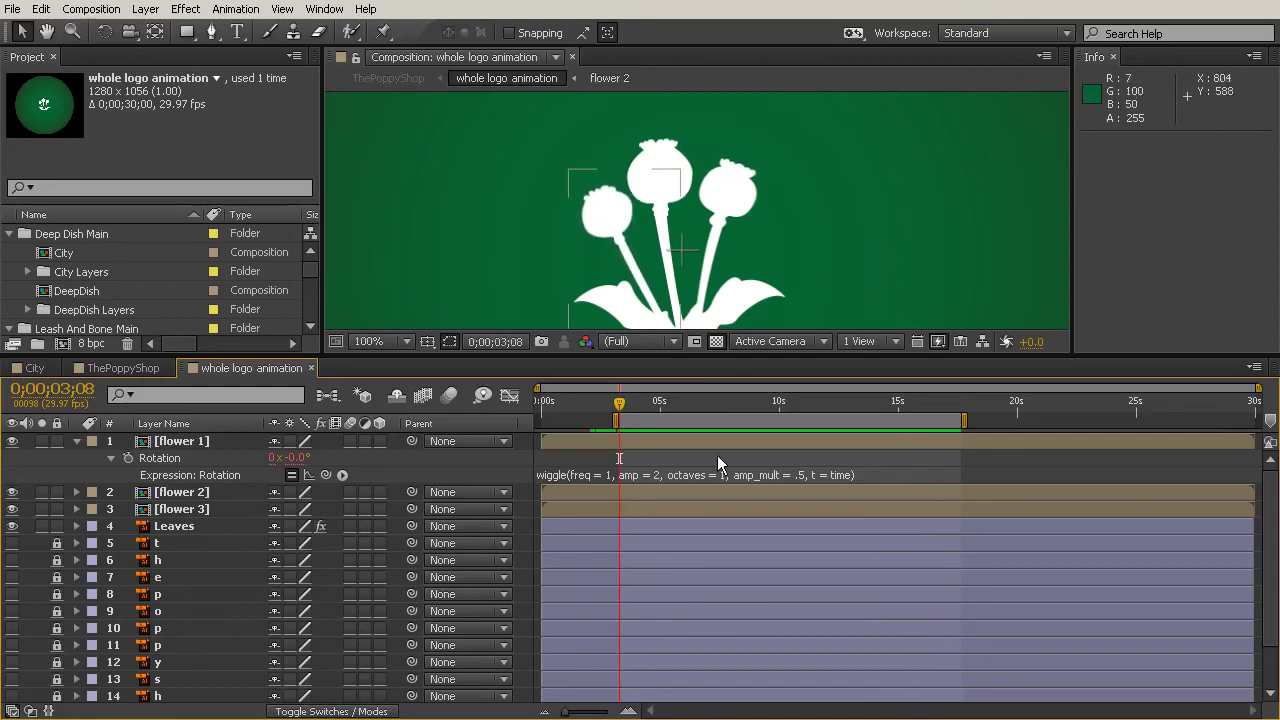
left_click(655, 479)
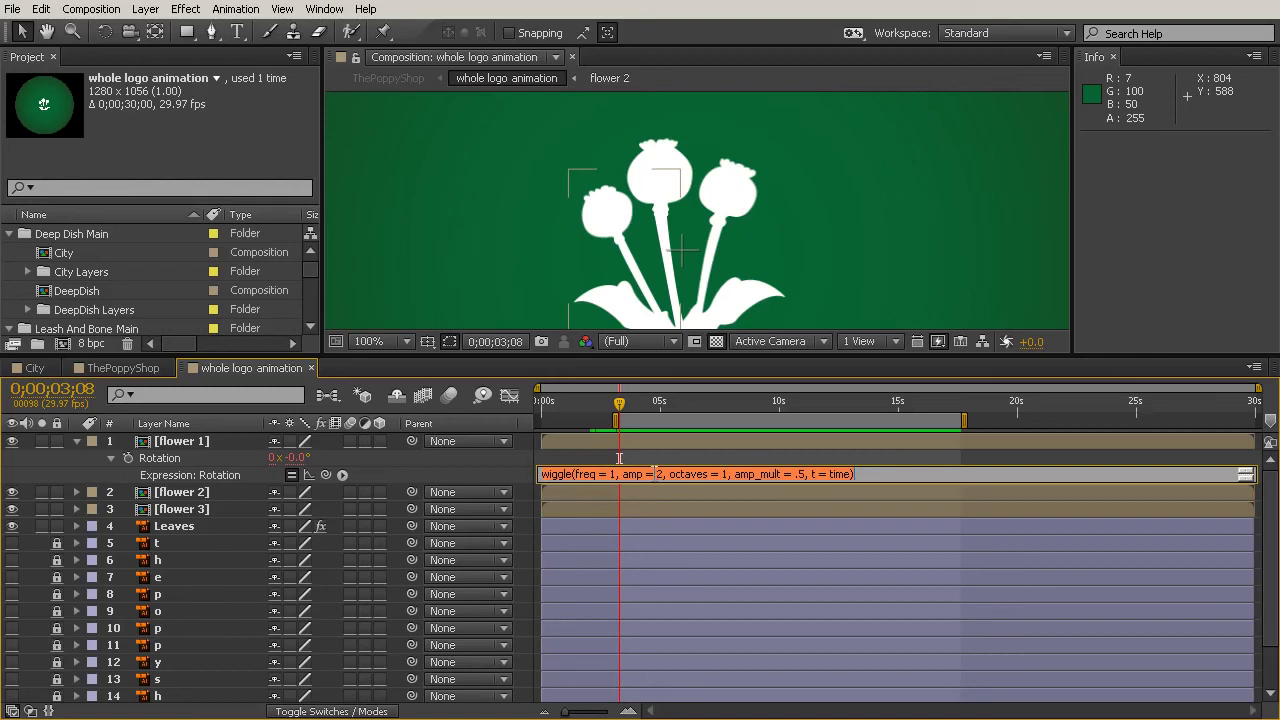
left_click(665, 506)
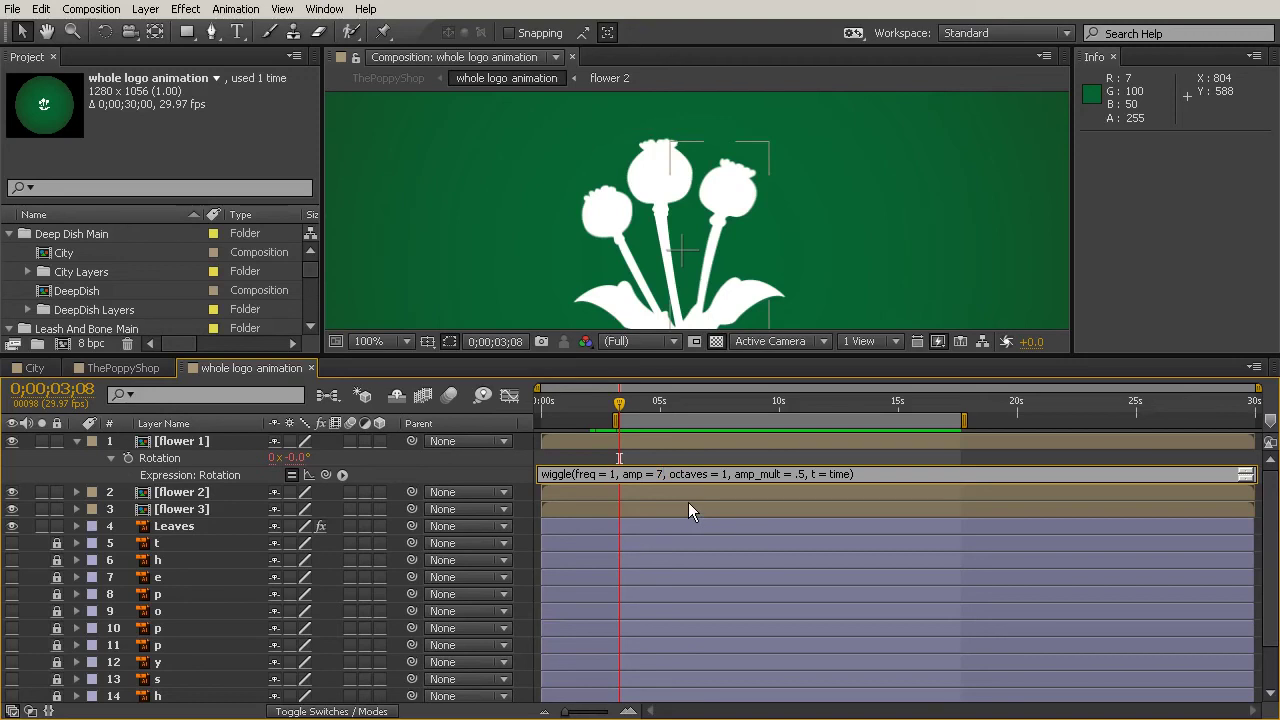
left_click(1075, 406)
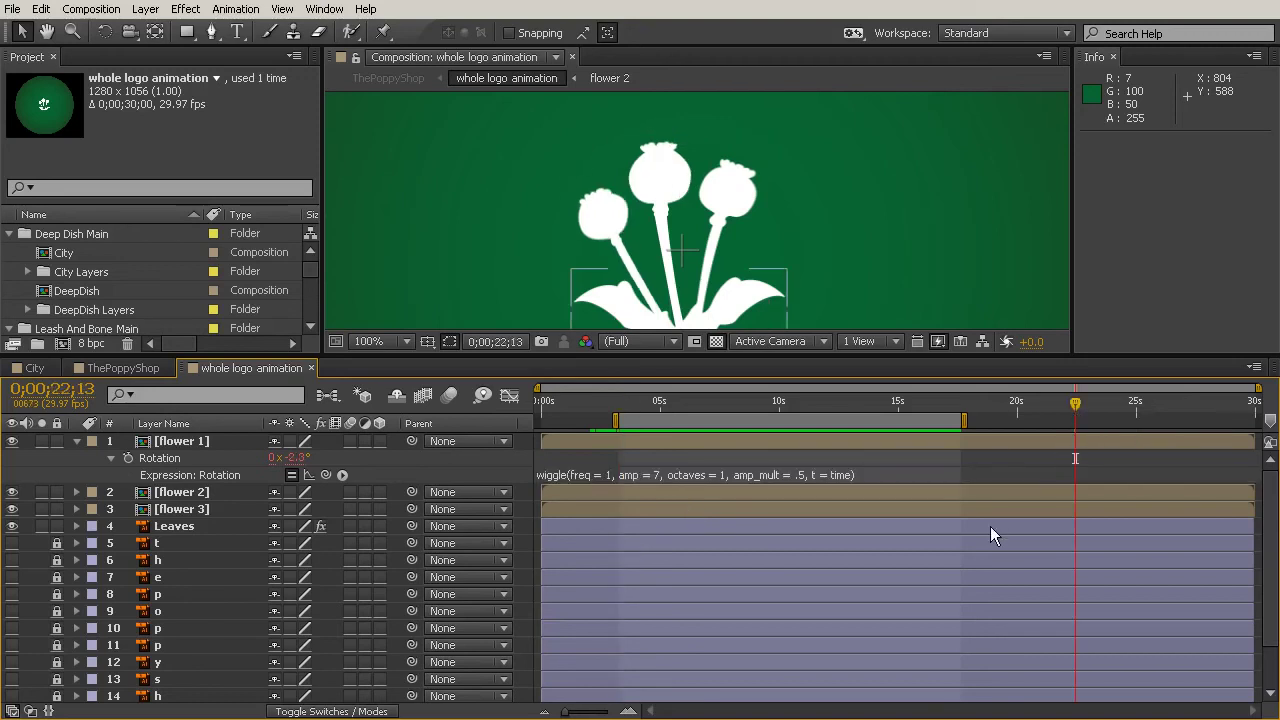
key("KP_0")
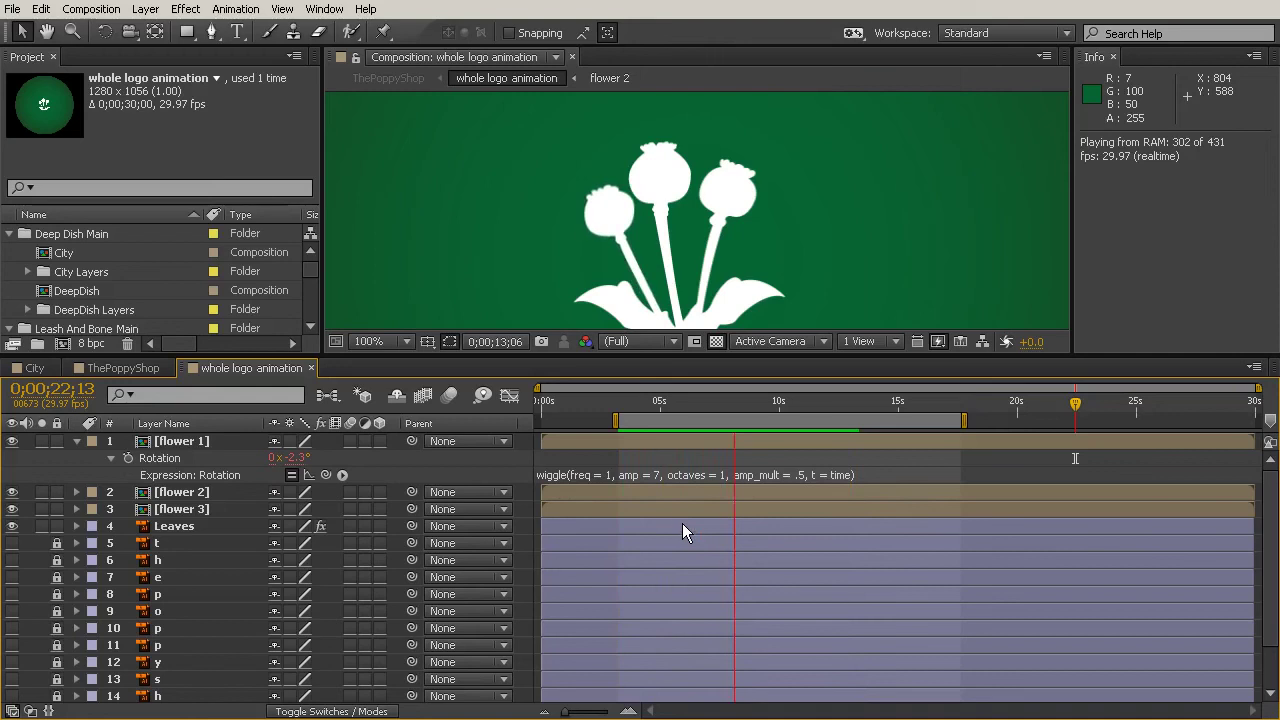
key("space")
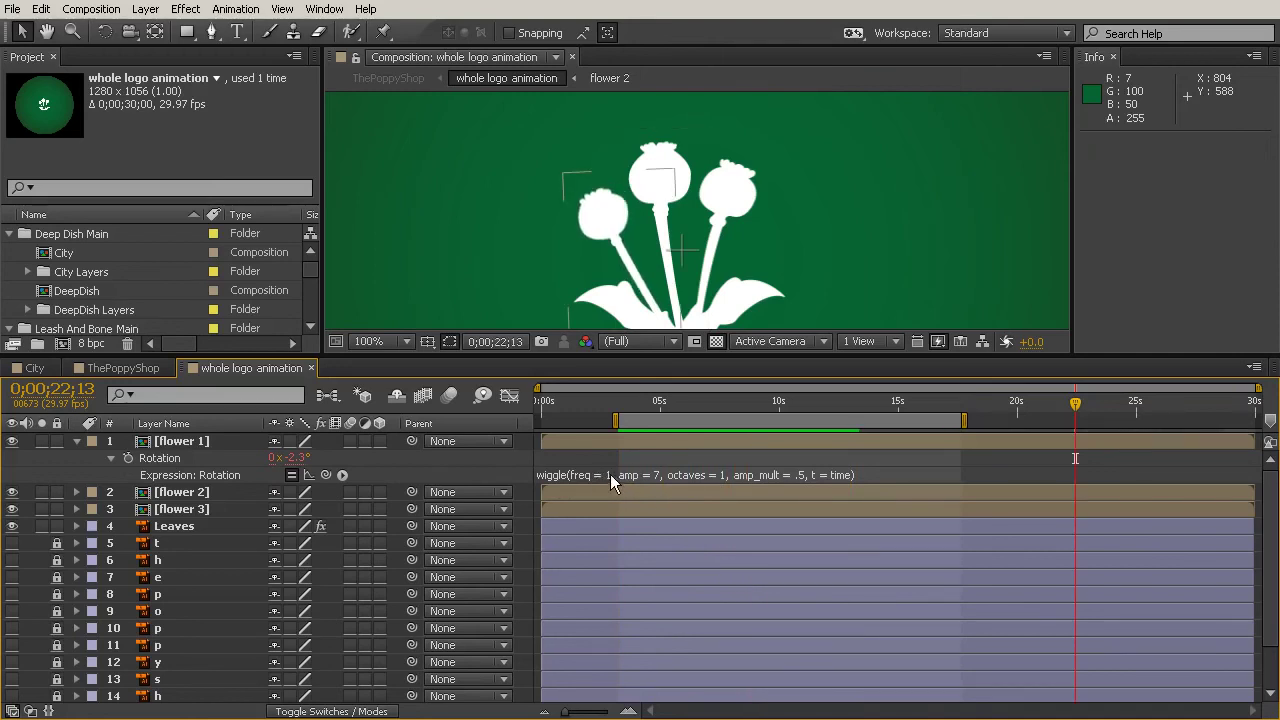
Change flower 1's wiggle frequency from 1 to 0.5
left_click(612, 475)
left_click(612, 474)
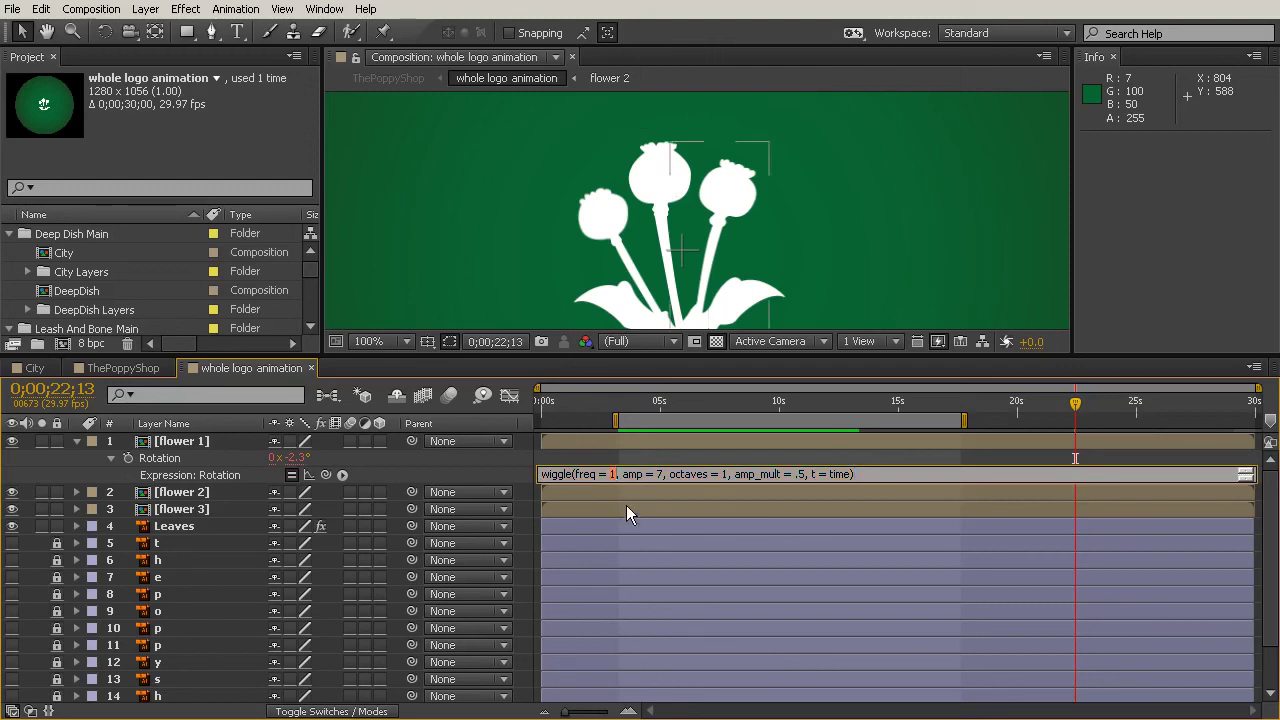
type("0.5")
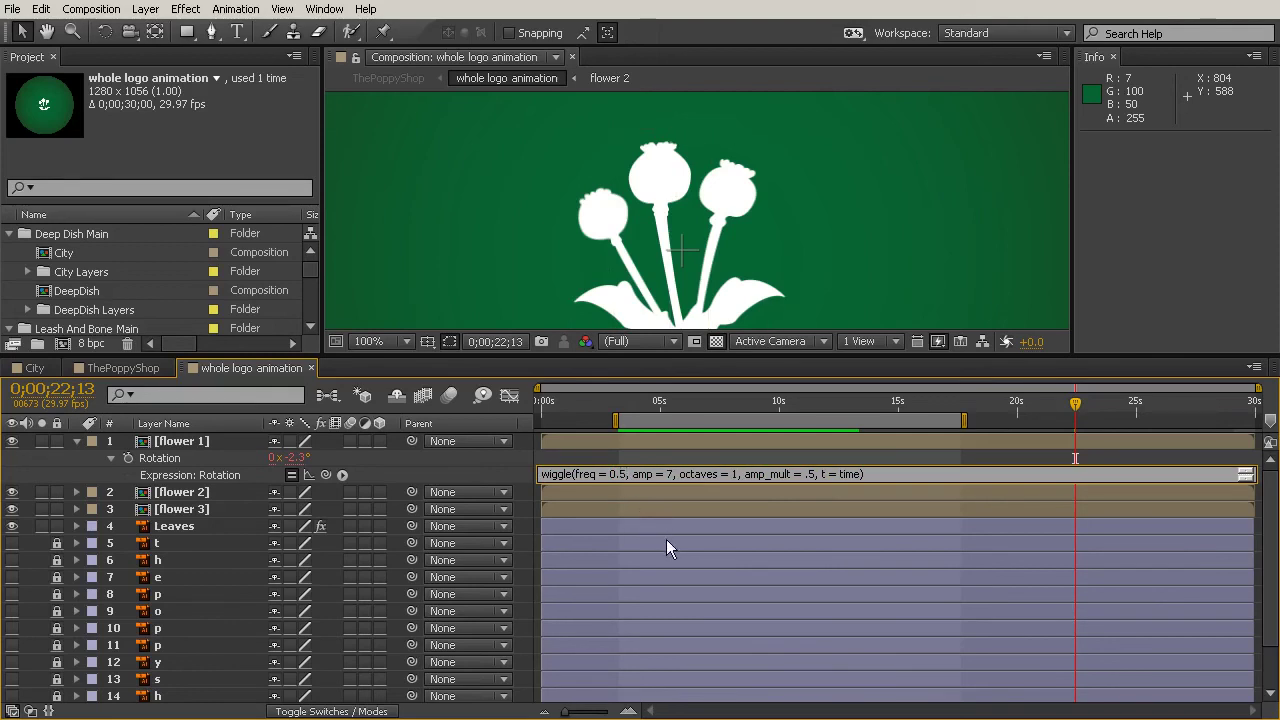
left_click(670, 555)
key("KP_0")
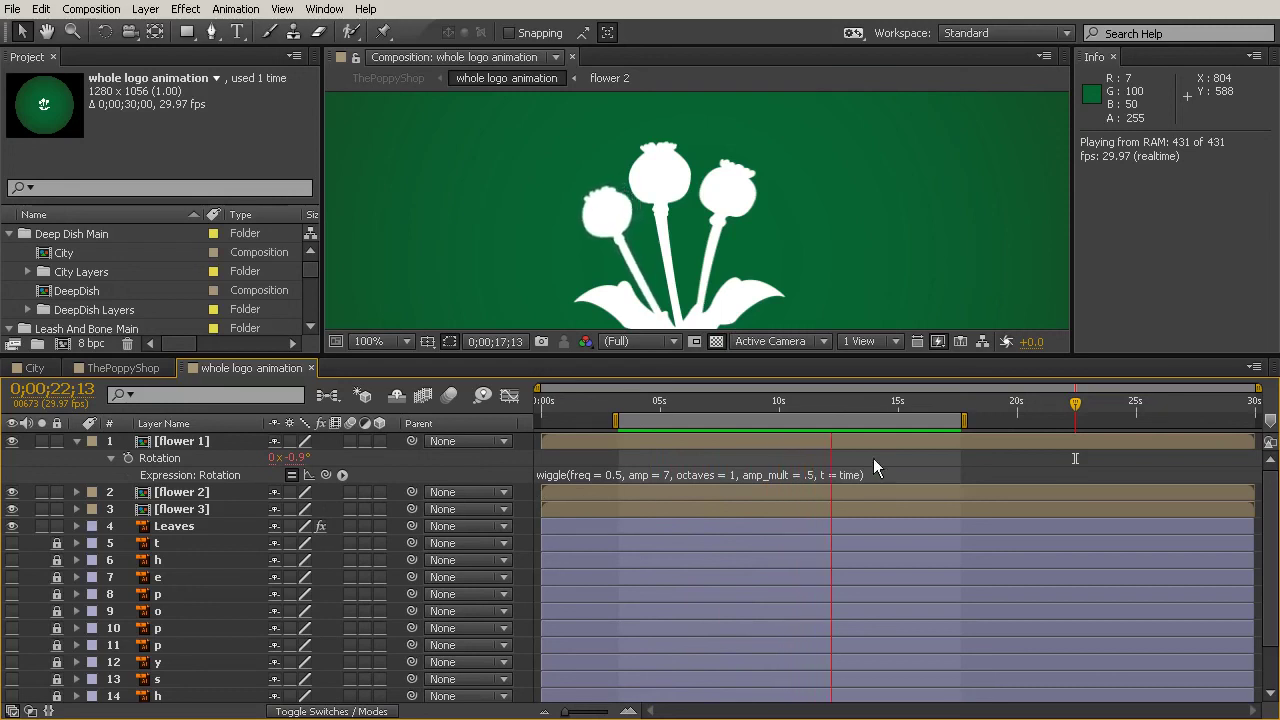
key("space")
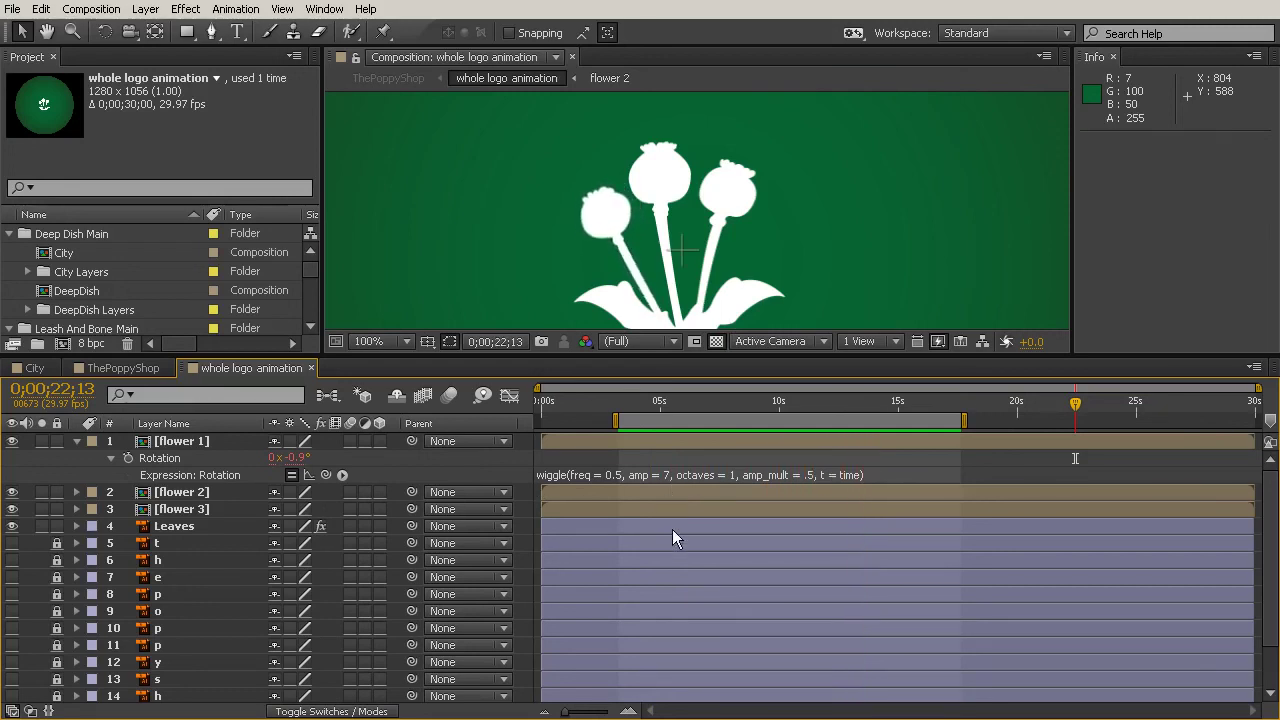
Copy flower 1's wiggle expression and paste it onto flower 2's Rotation
left_click(694, 474)
key("ctrl+c")
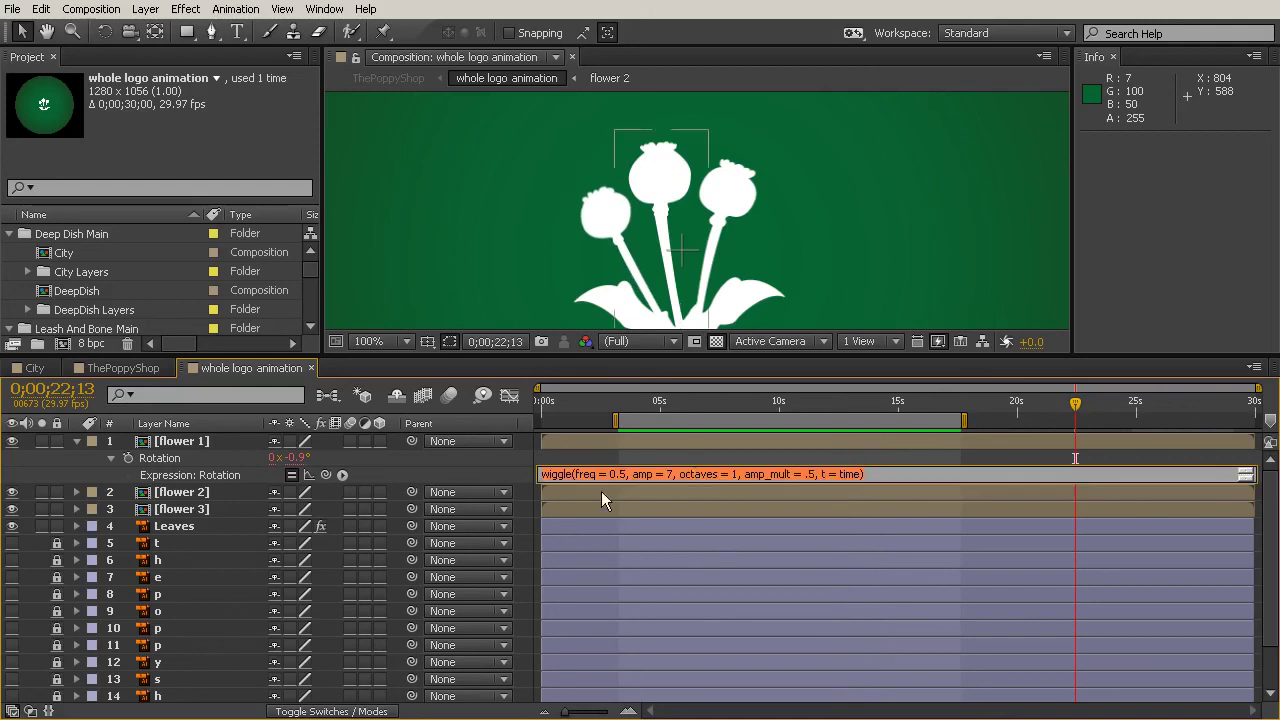
left_click(721, 546)
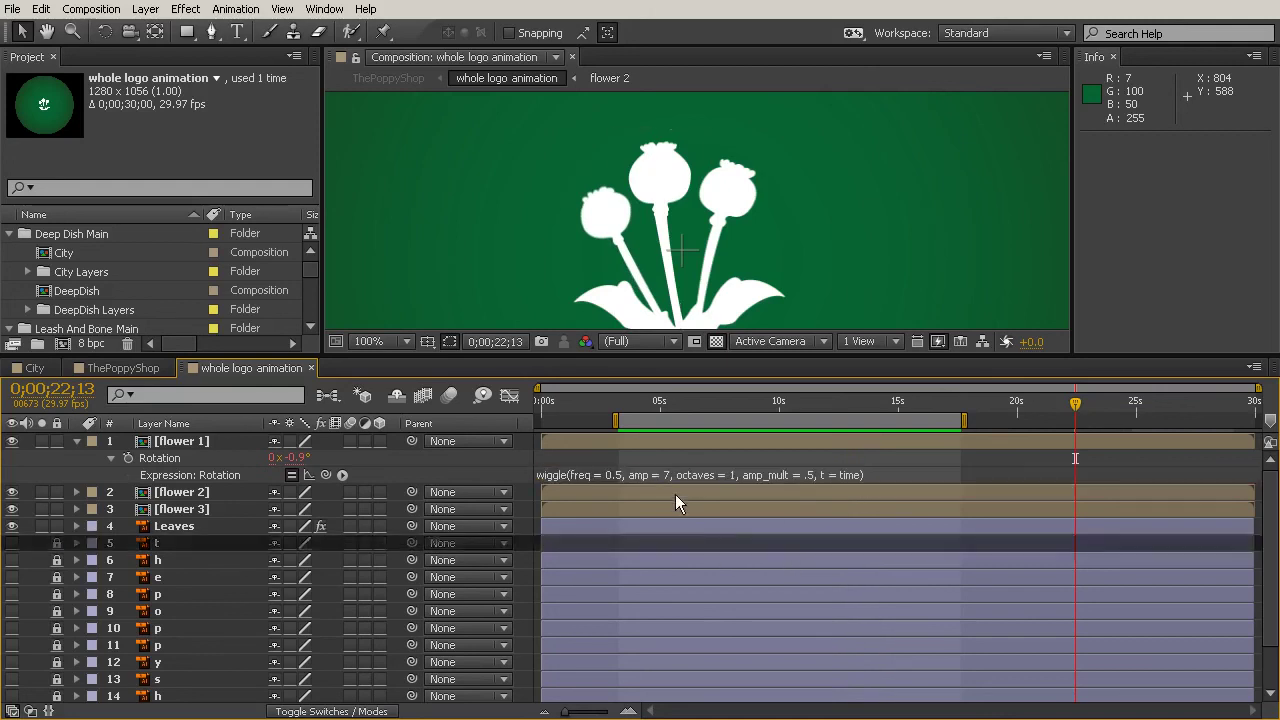
left_click(668, 491)
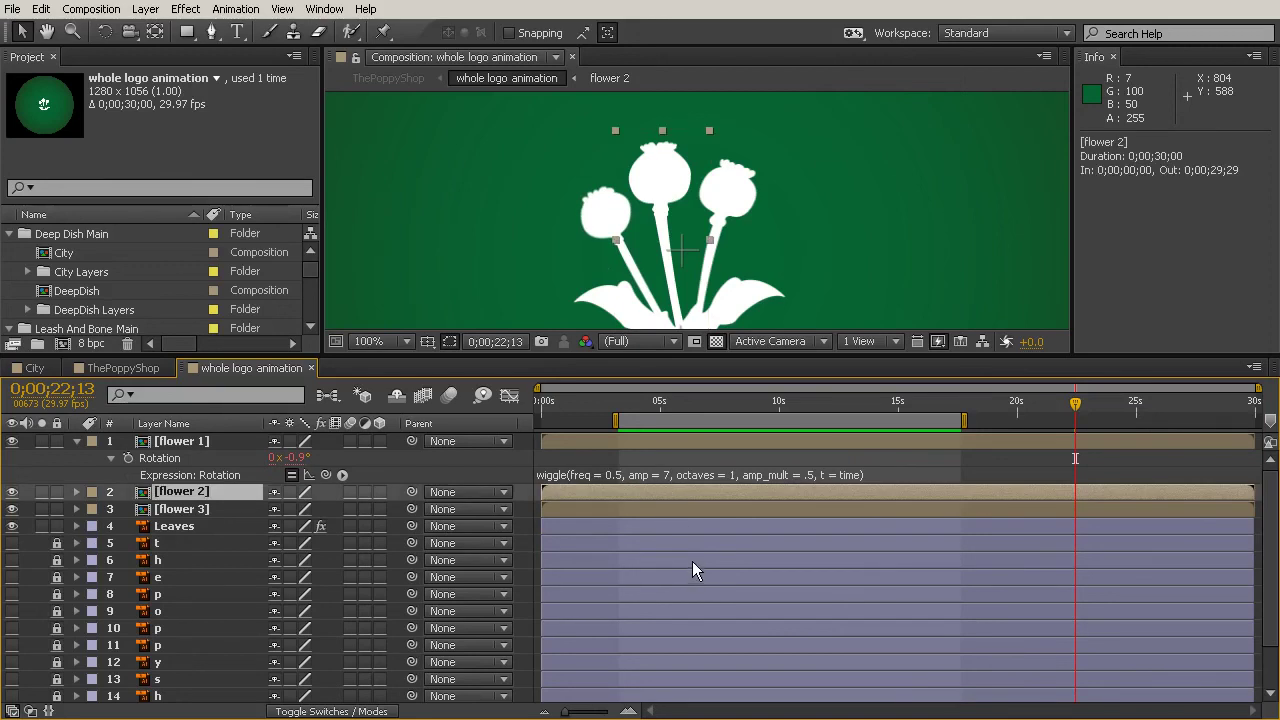
key("r")
left_click(128, 508, "alt")
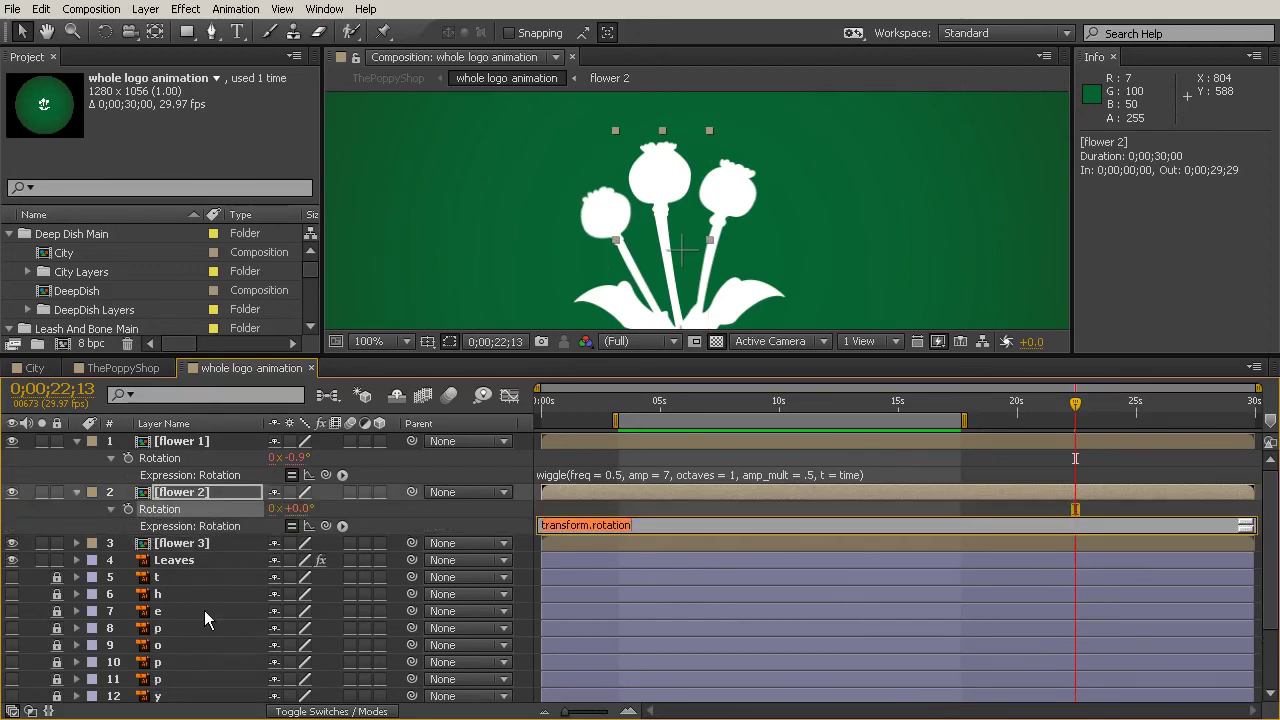
key("ctrl+v")
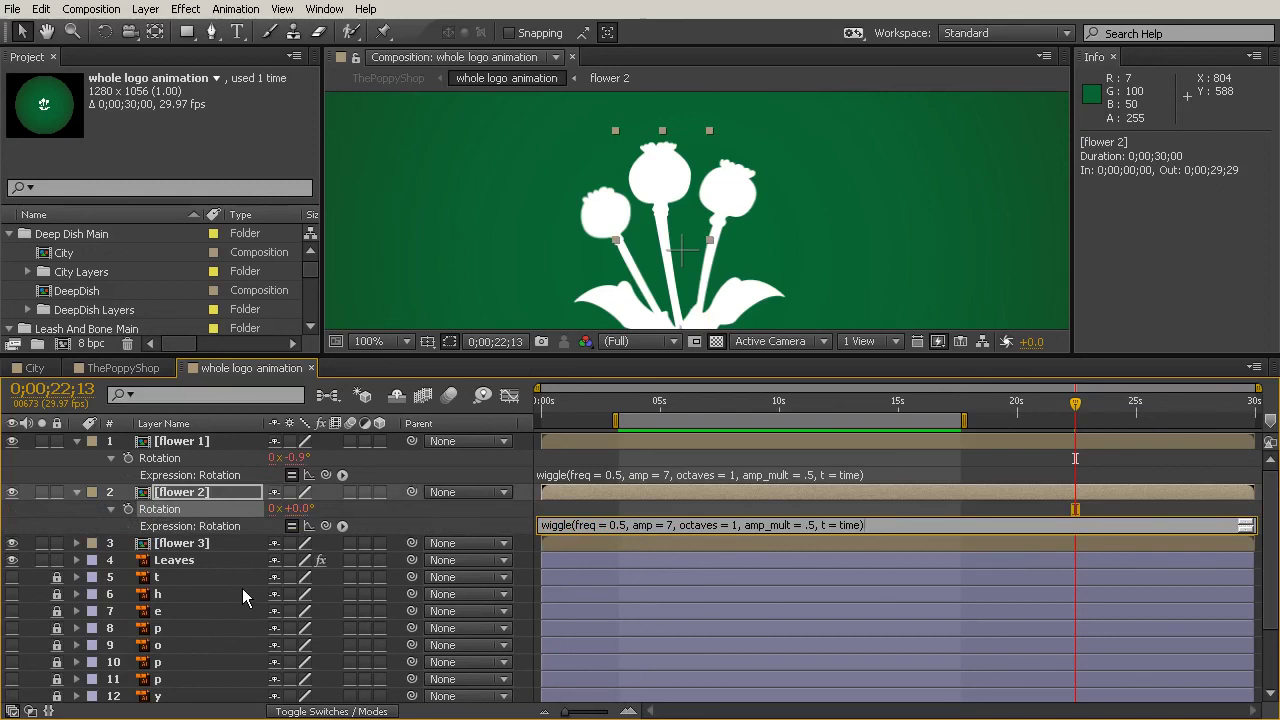
left_click(708, 577)
Paste the same wiggle(freq = 0.5, amp = 7) expression onto flower 3's Rotation
left_click(202, 545)
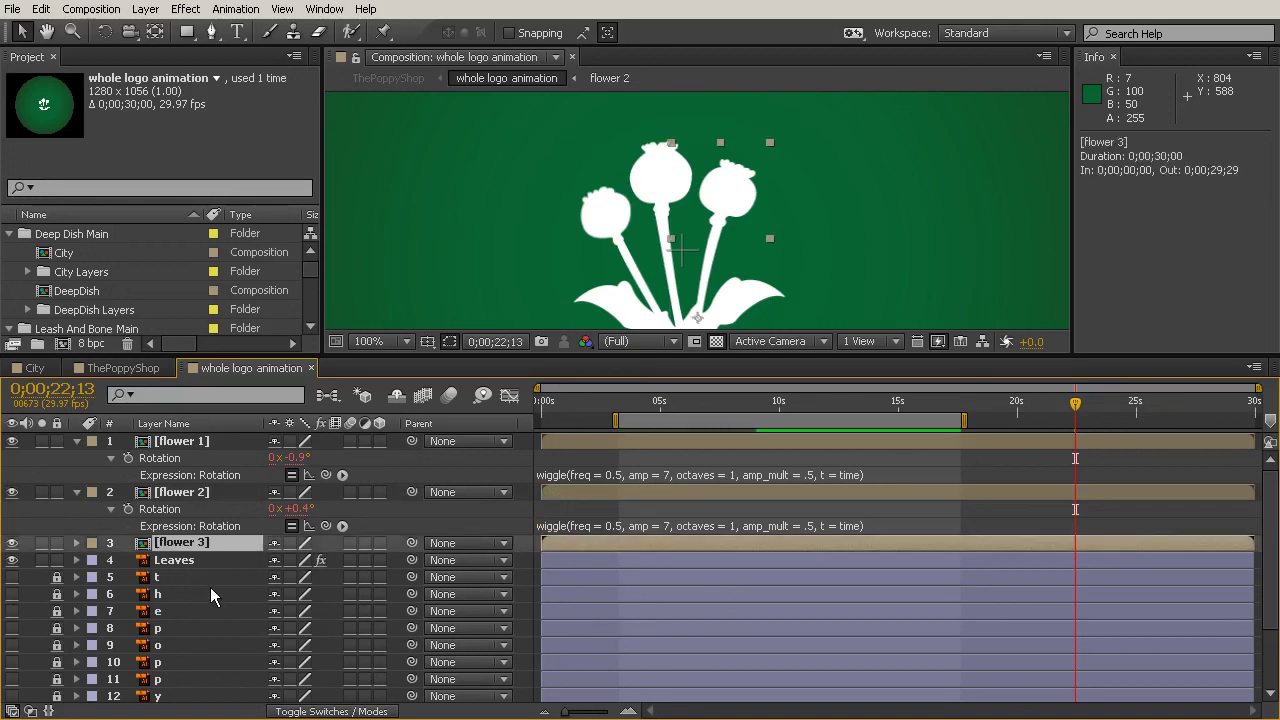
key("r")
left_click(129, 560, "alt")
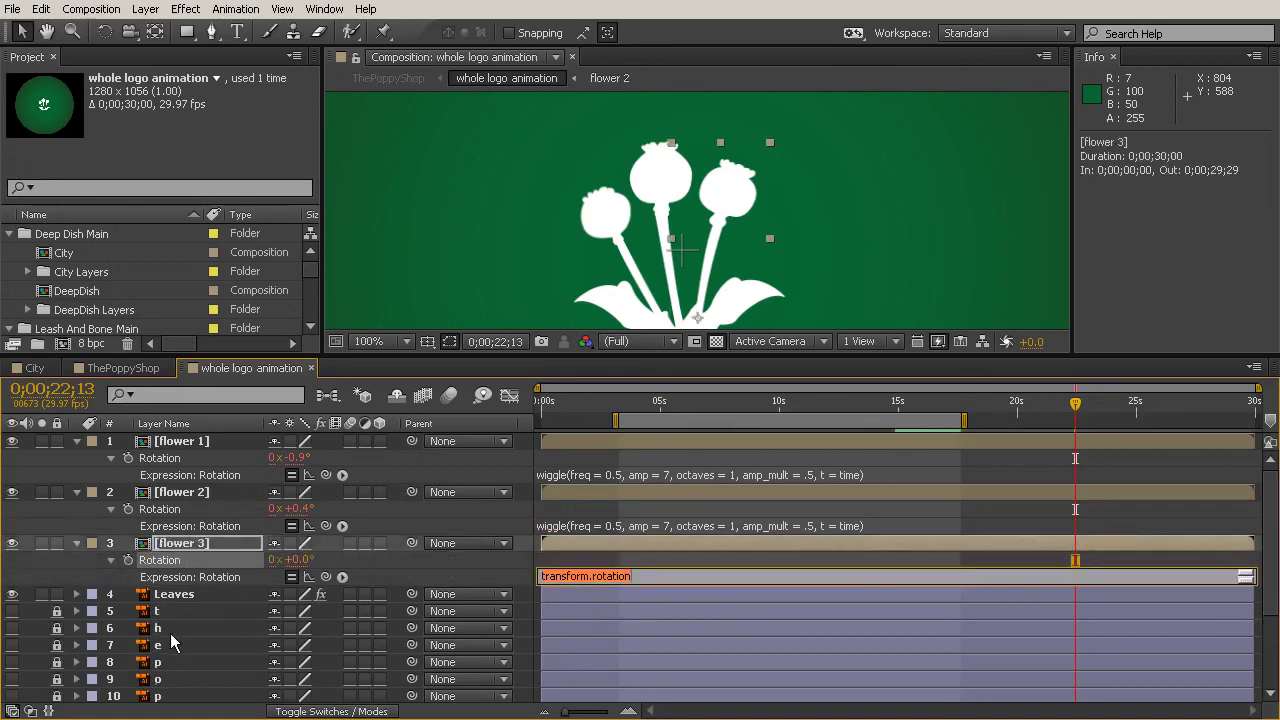
key("ctrl+v")
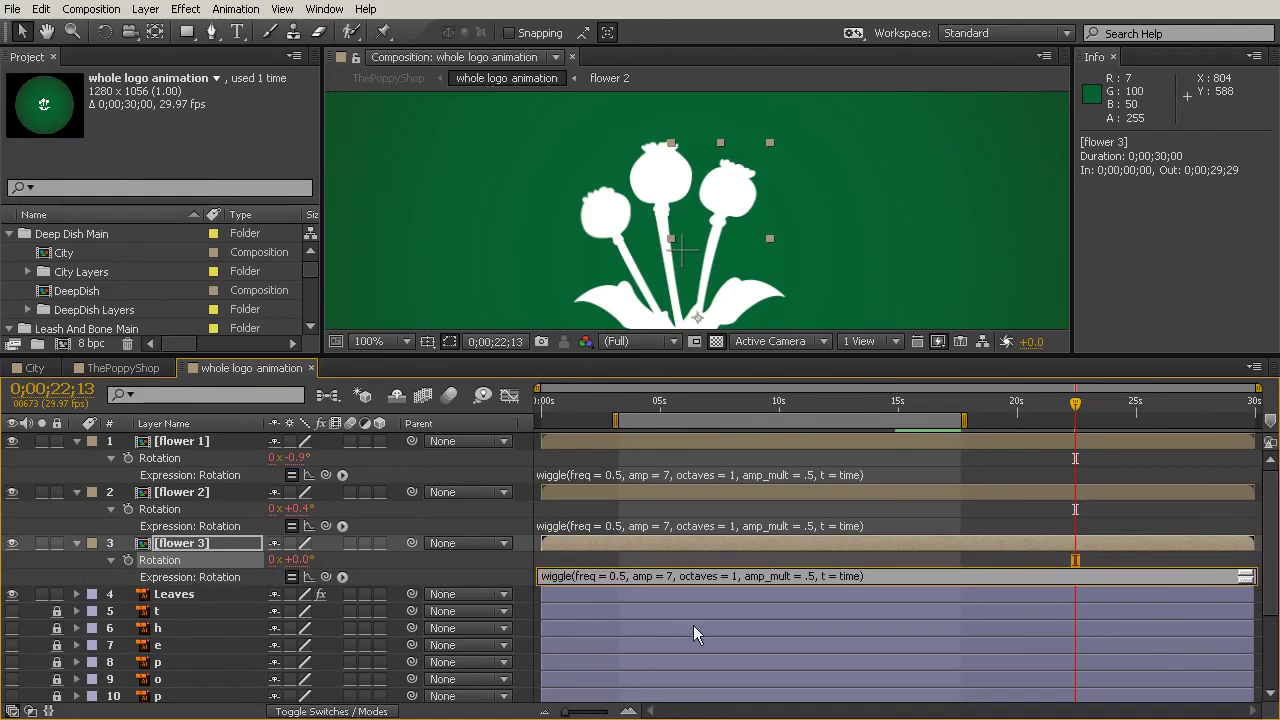
left_click(917, 612)
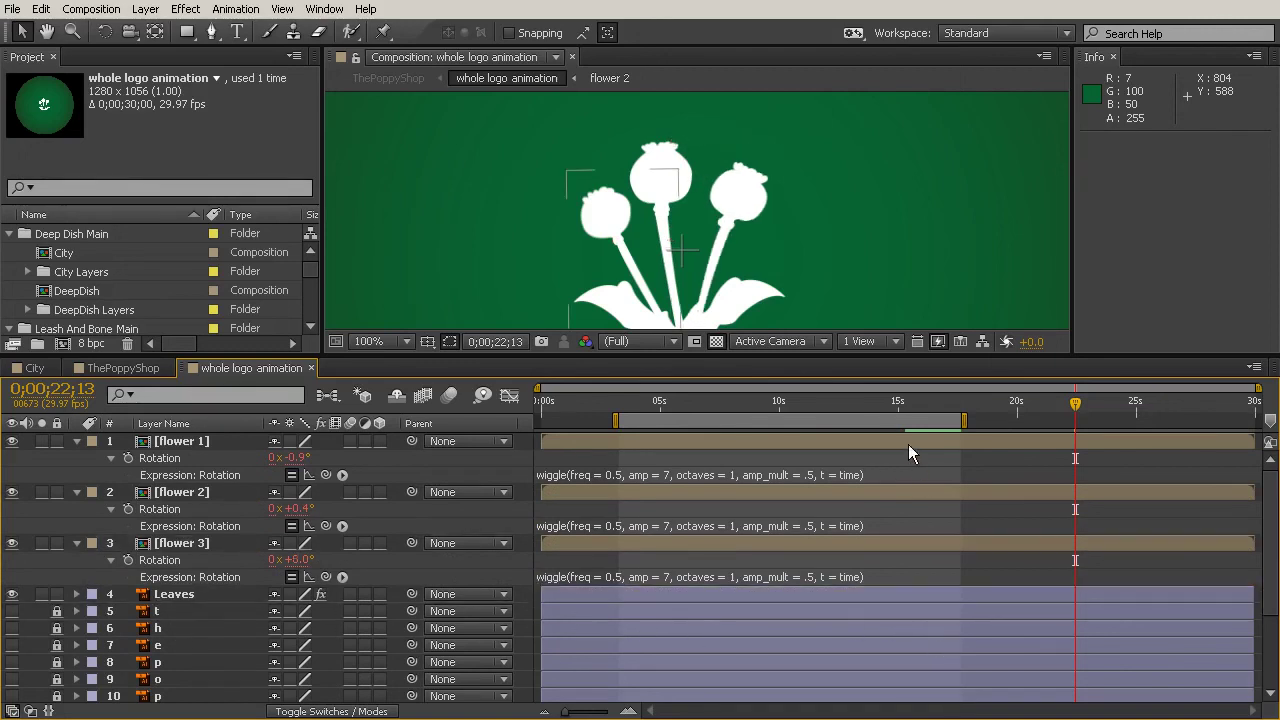
Extend the work area end to 0;00;27;07 and RAM-preview all three swaying flowers
left_click_drag(963, 420, 1193, 420)
key("KP_0")
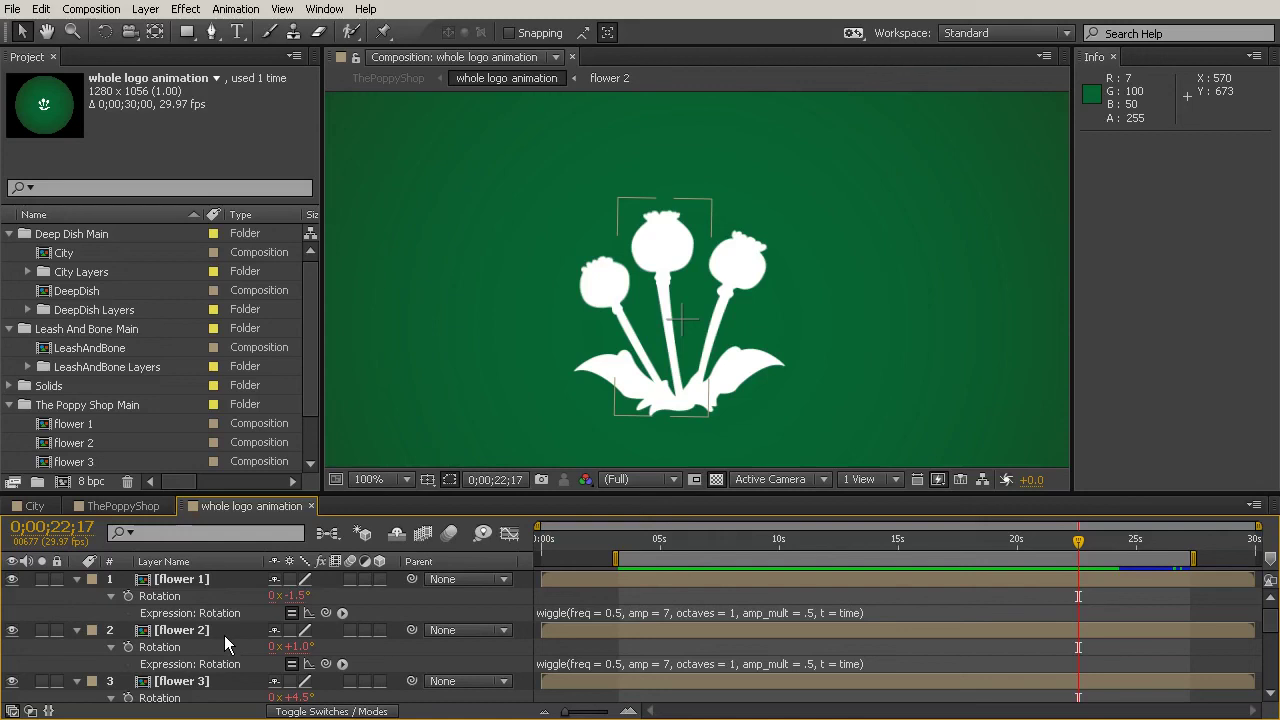
scroll(220, 630, "down", 10)
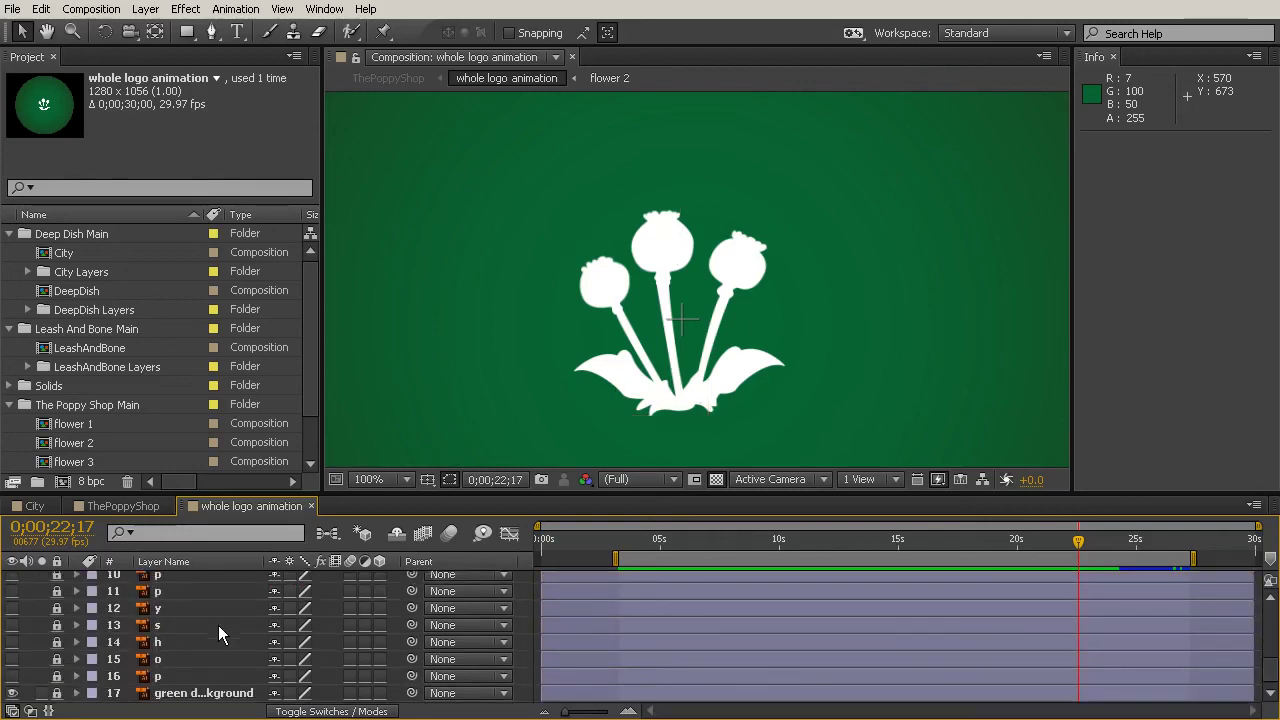